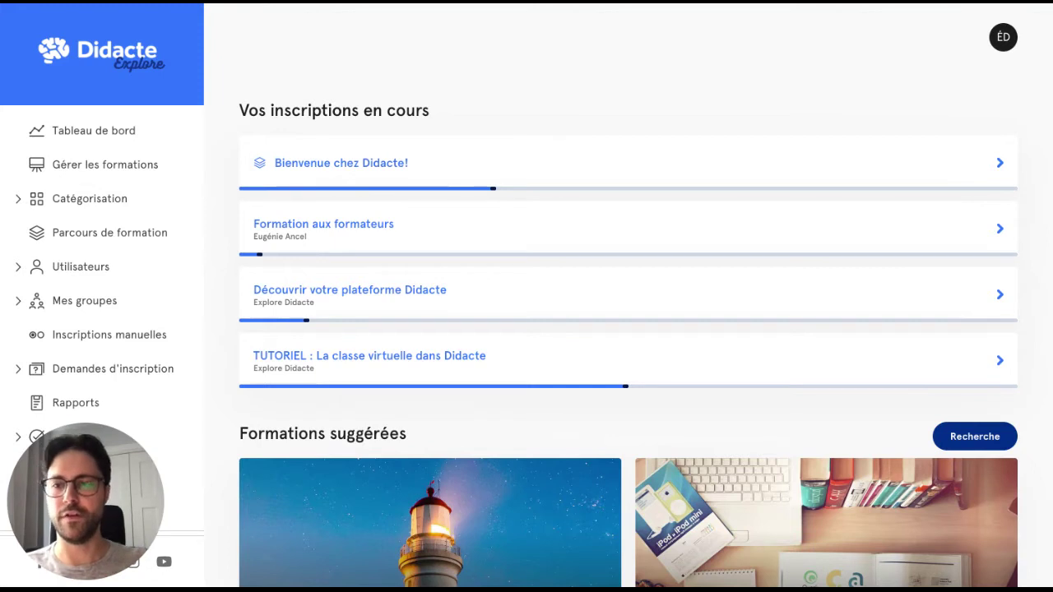
Open the user group management page and review the groups from Status through Succursales and Gestion to Département.
{"action": "scroll", "coordinate": [571, 287], "scroll_direction": "down", "scroll_amount": 1}
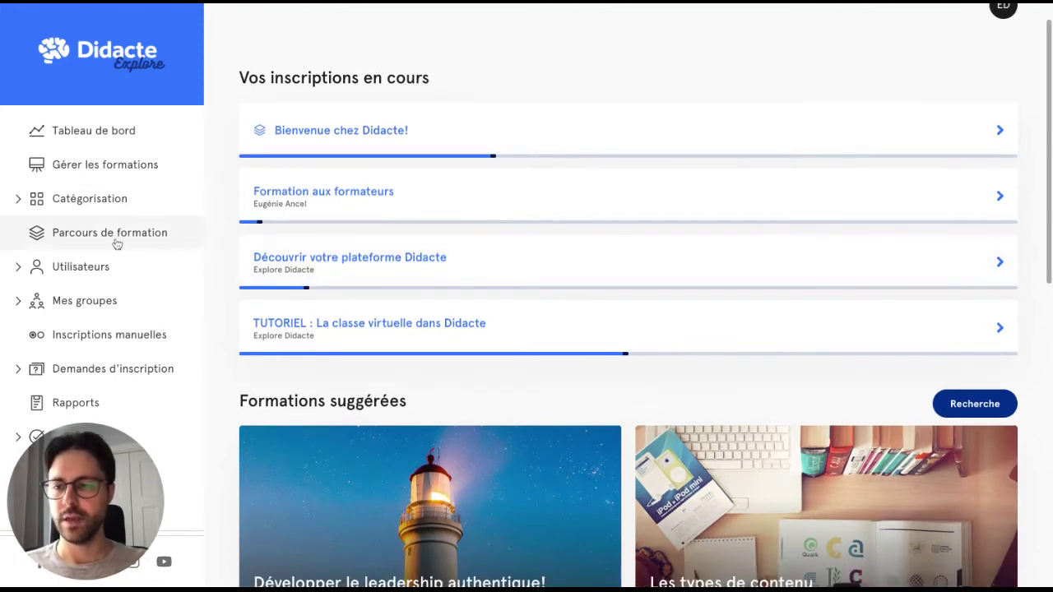
{"action": "left_click", "coordinate": [99, 265]}
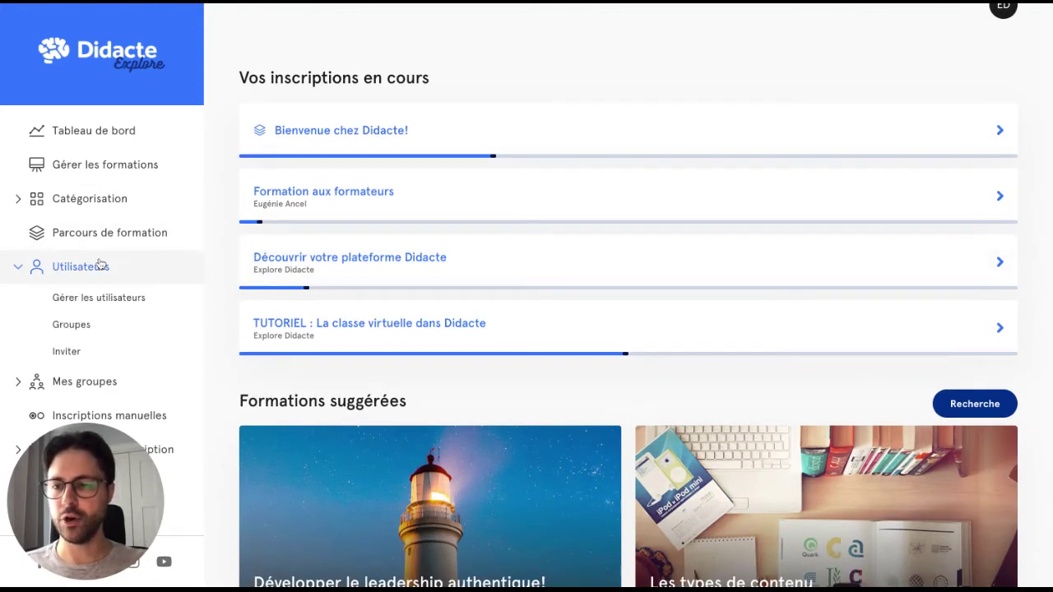
{"action": "left_click", "coordinate": [66, 326]}
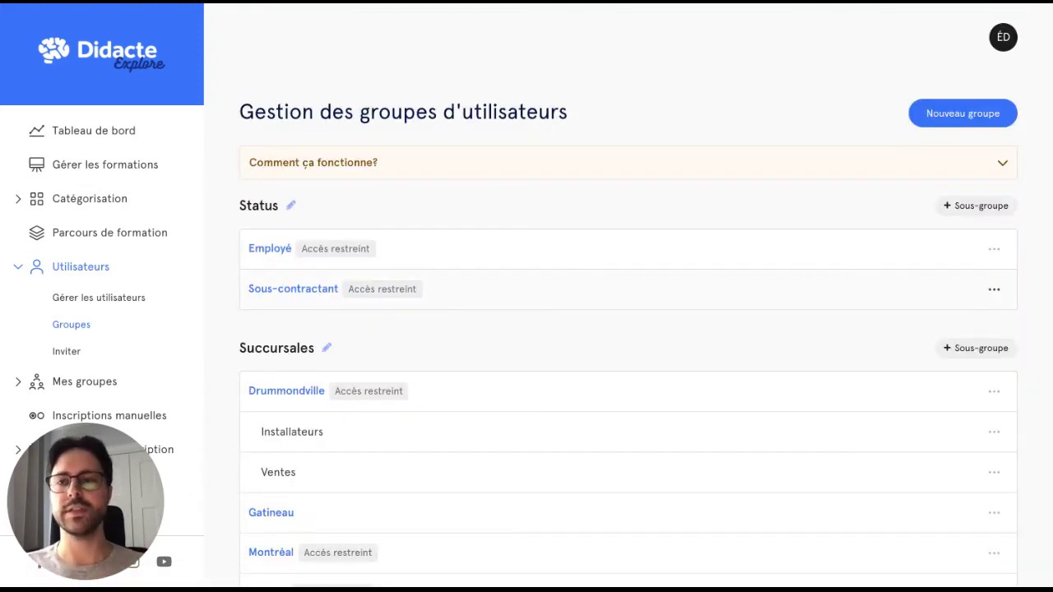
{"action": "scroll", "coordinate": [628, 292], "scroll_direction": "down", "scroll_amount": 2}
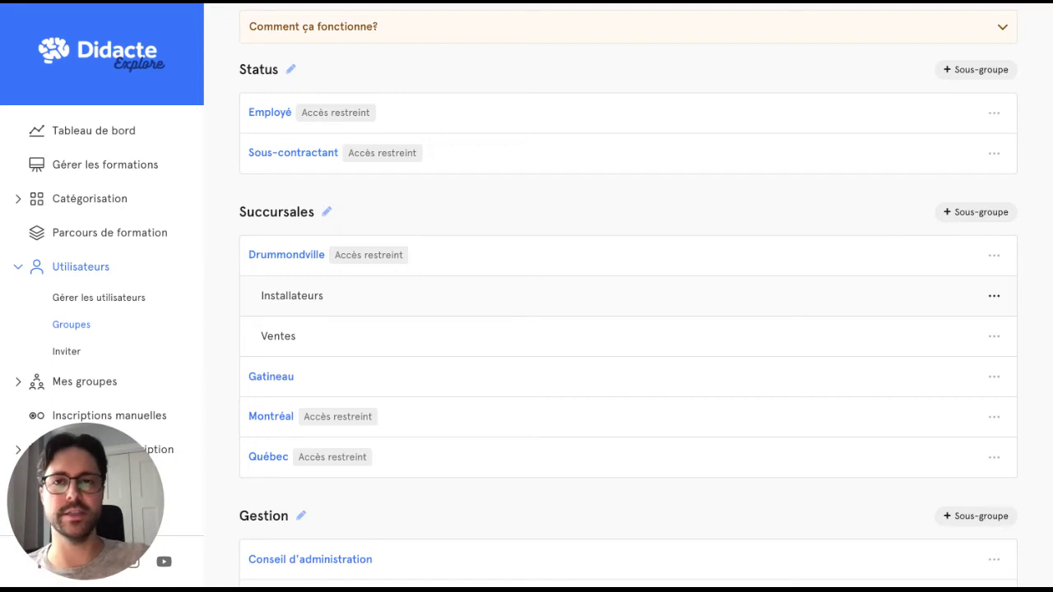
{"action": "scroll", "coordinate": [628, 296], "scroll_direction": "down", "scroll_amount": 5}
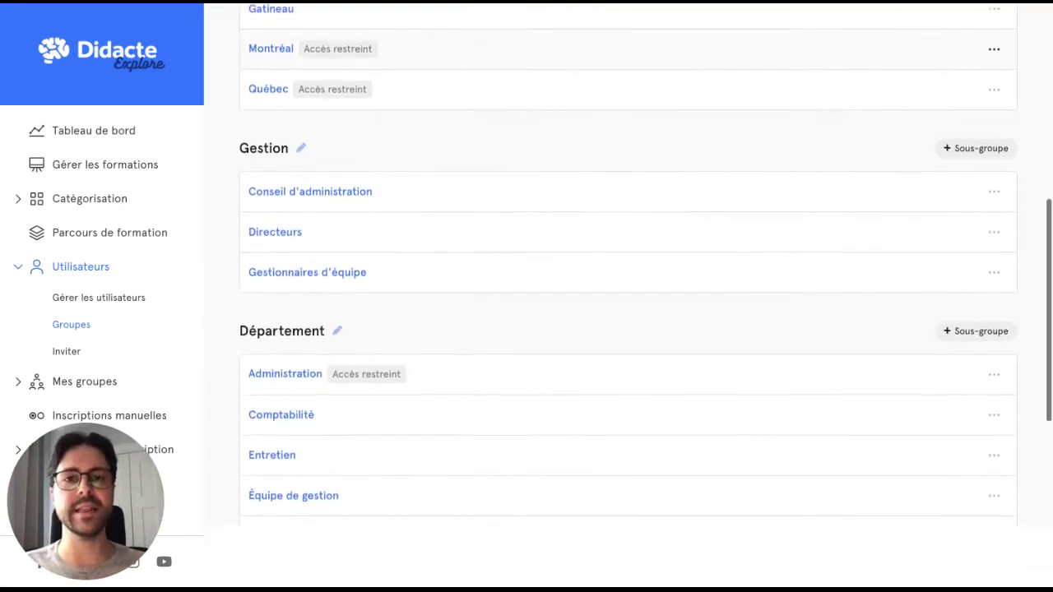
{"action": "scroll", "coordinate": [628, 296], "scroll_direction": "down", "scroll_amount": 5}
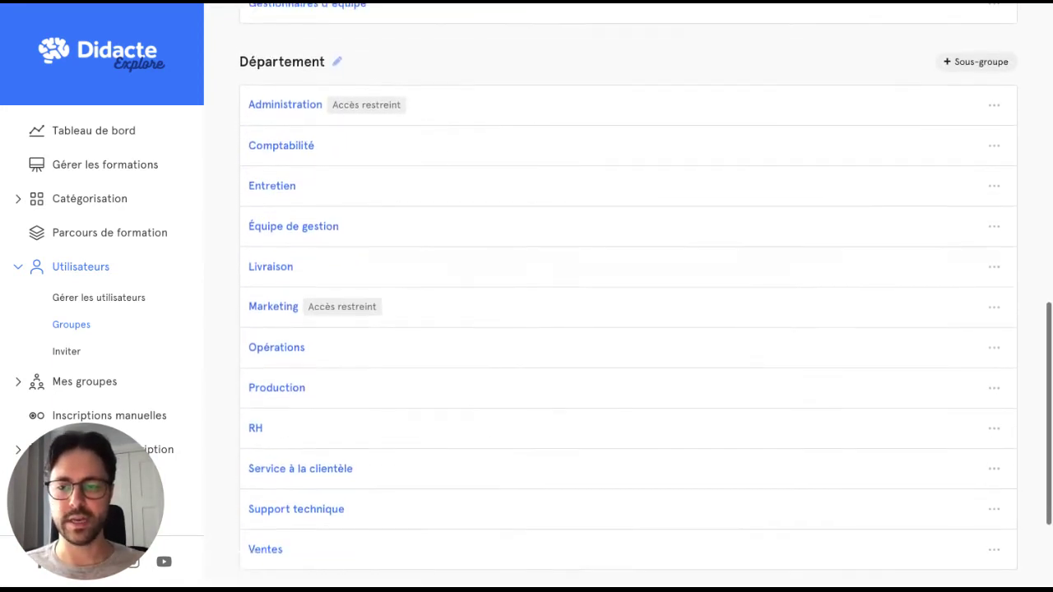
{"action": "scroll", "coordinate": [627, 267], "scroll_direction": "up", "scroll_amount": 2}
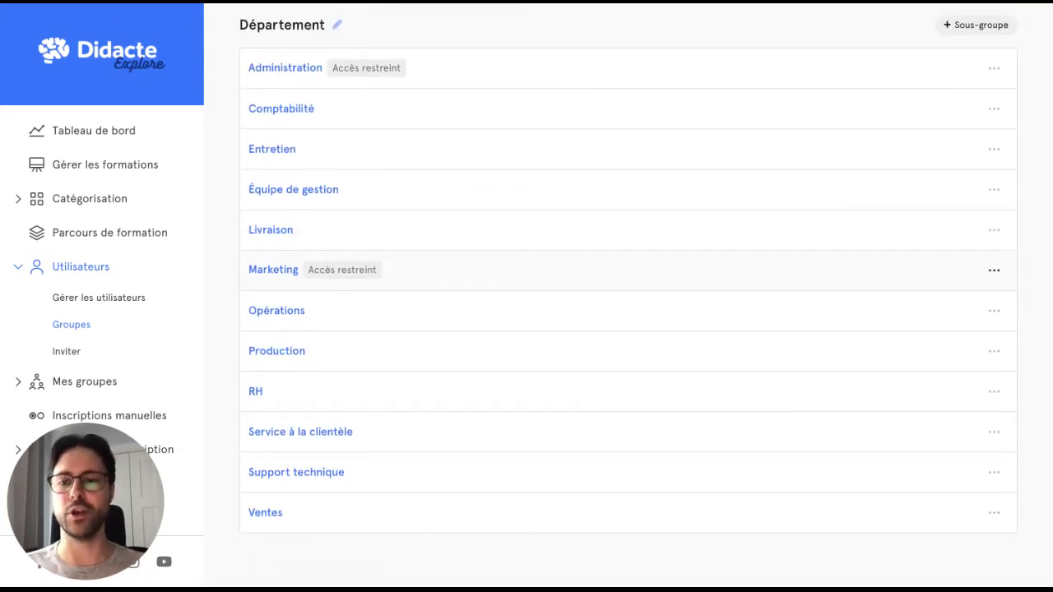
{"action": "scroll", "coordinate": [627, 267], "scroll_direction": "up", "scroll_amount": 1}
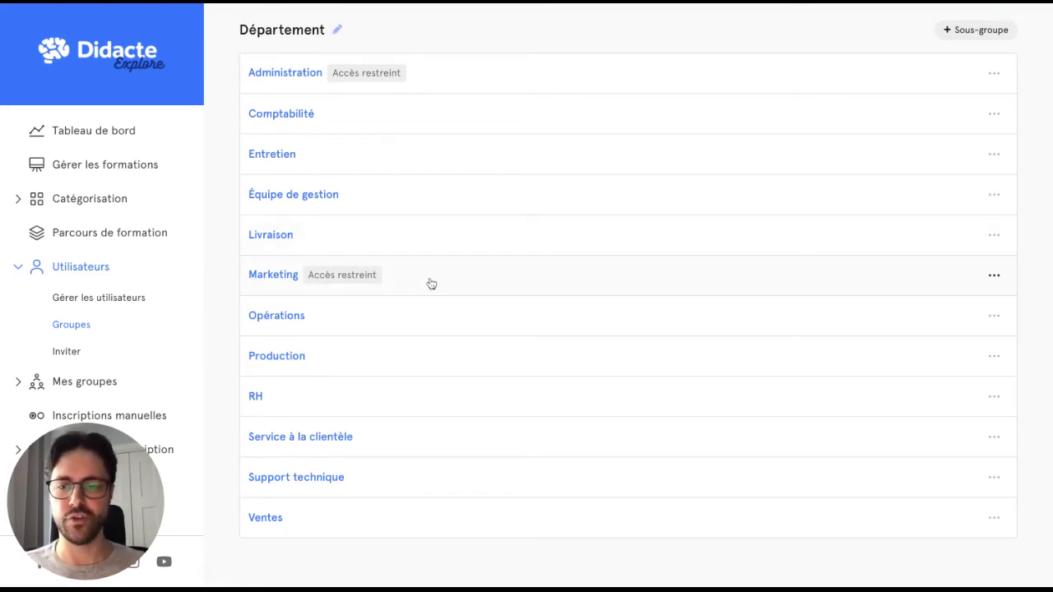
Open the Marketing group's settings and add "Découvrir votre plateforme Didacte" to its authorised courses under restricted access.
{"action": "left_click", "coordinate": [458, 286]}
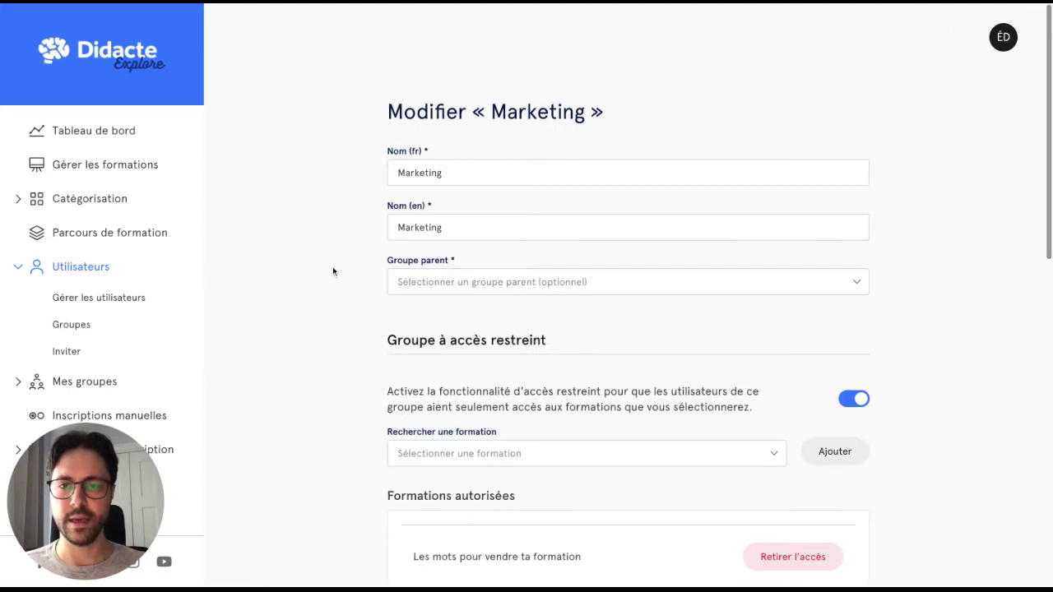
{"action": "scroll", "coordinate": [308, 268], "scroll_direction": "down", "scroll_amount": 2}
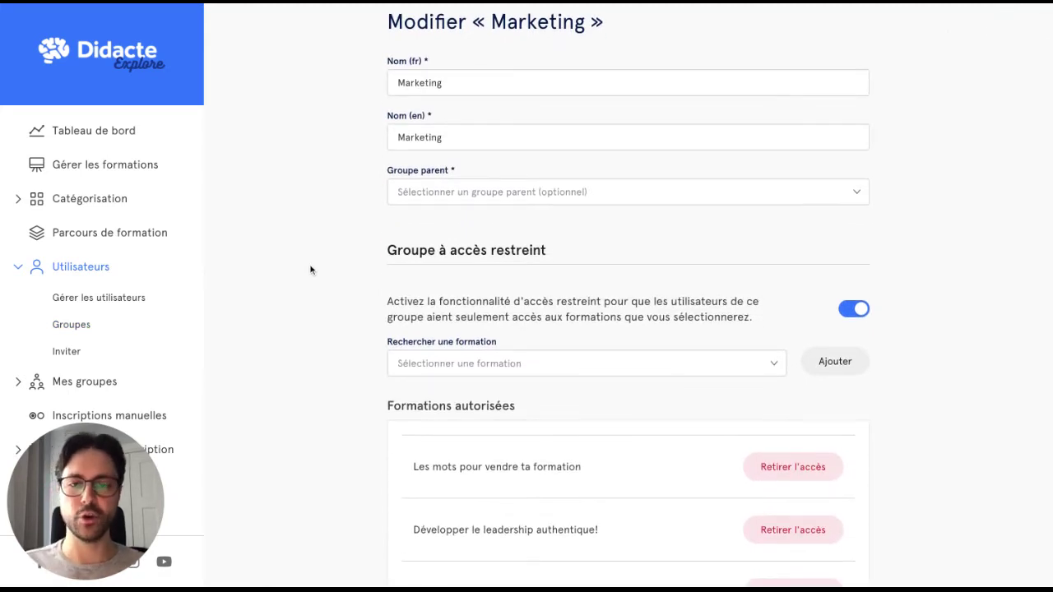
{"action": "scroll", "coordinate": [310, 270], "scroll_direction": "down", "scroll_amount": 4}
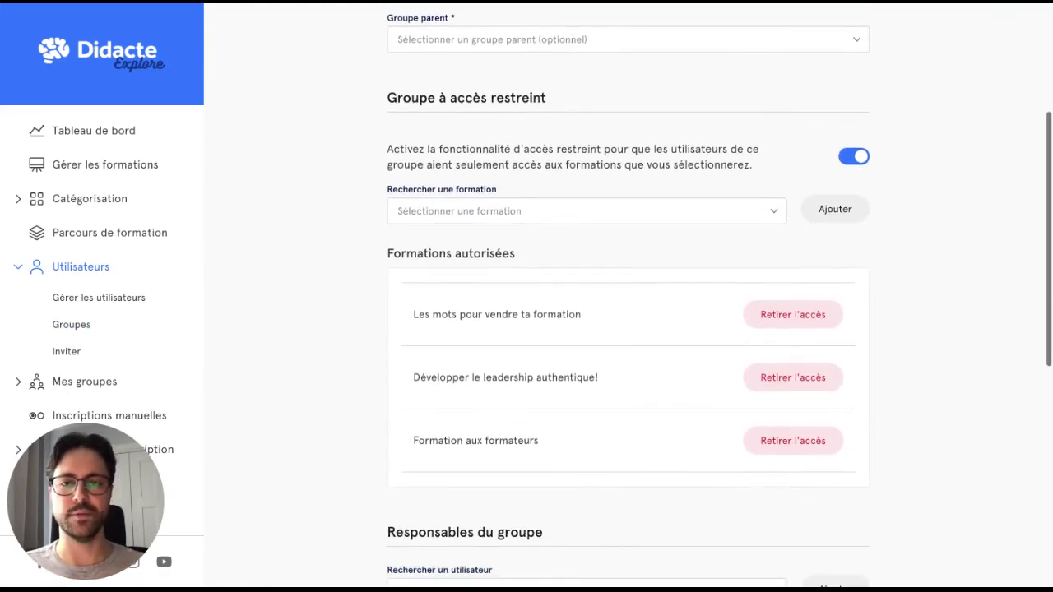
{"action": "scroll", "coordinate": [762, 172], "scroll_direction": "down", "scroll_amount": 1}
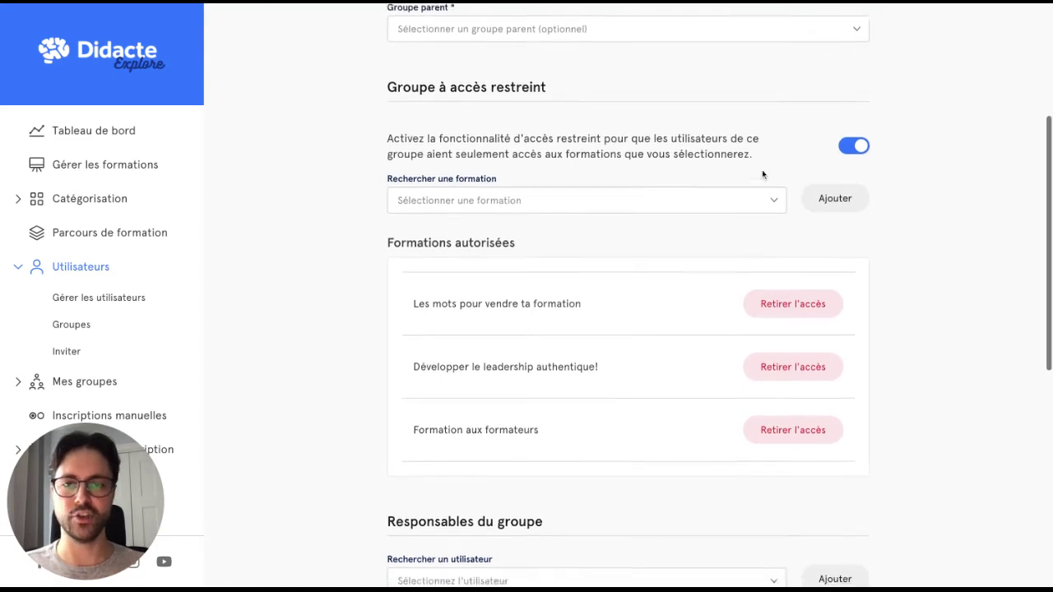
{"action": "scroll", "coordinate": [323, 205], "scroll_direction": "down", "scroll_amount": 1}
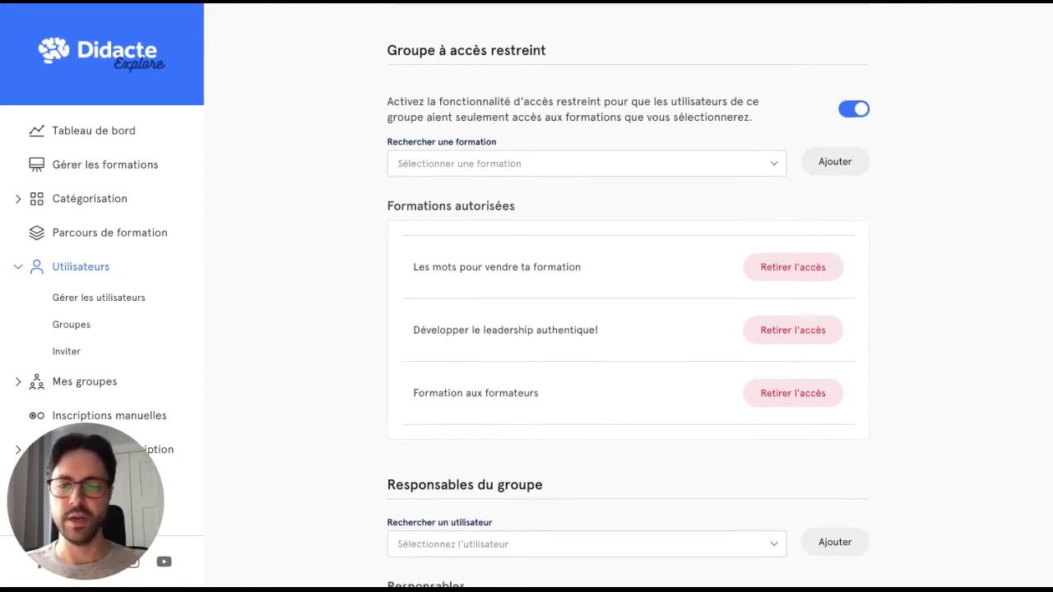
{"action": "scroll", "coordinate": [576, 303], "scroll_direction": "down", "scroll_amount": 1}
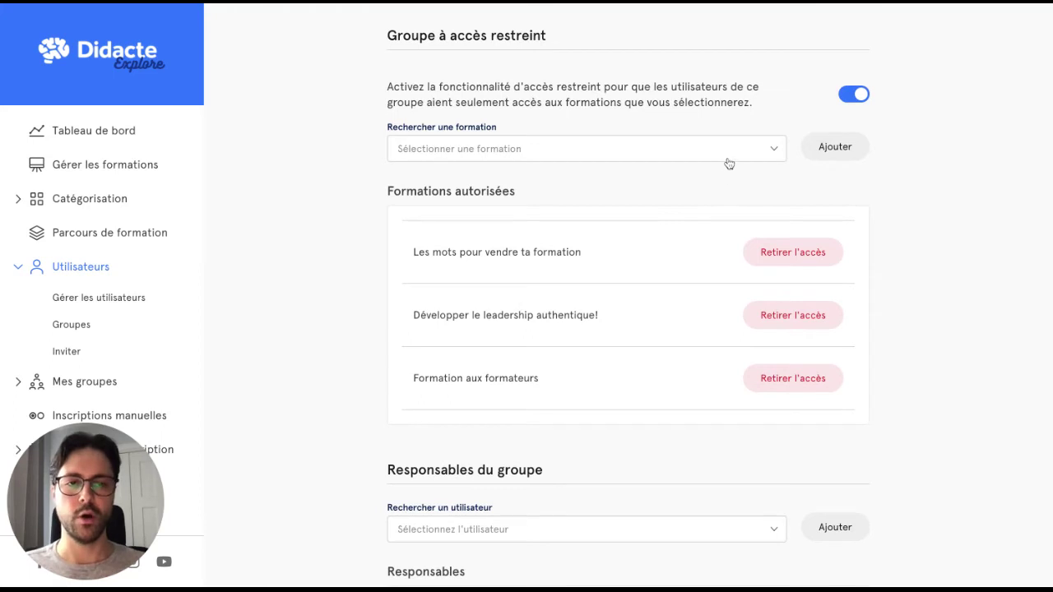
{"action": "left_click", "coordinate": [691, 156]}
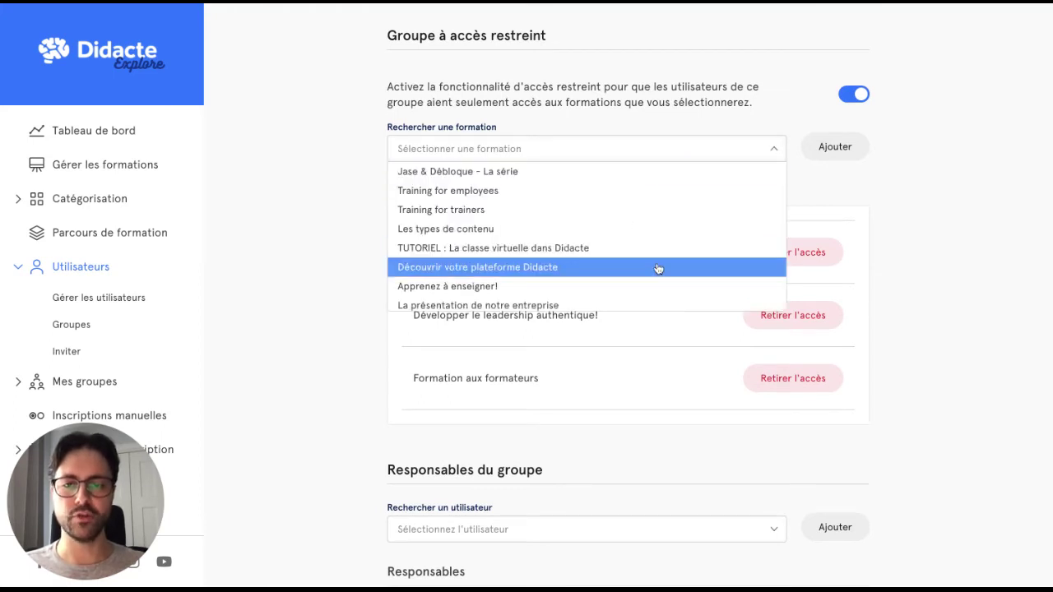
{"action": "left_click", "coordinate": [655, 269]}
{"action": "left_click", "coordinate": [848, 150]}
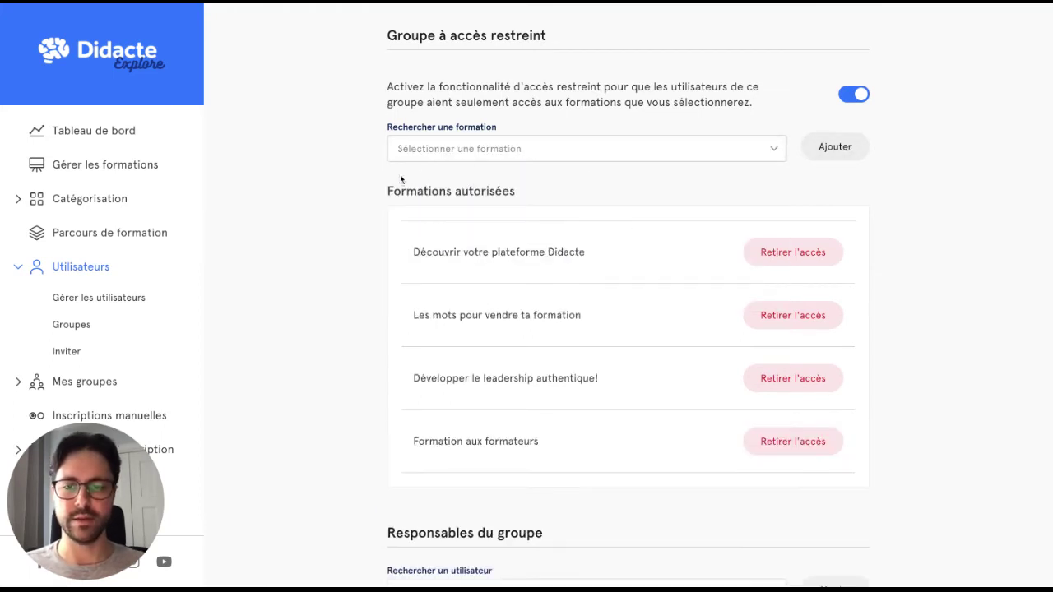
Examine the list of managers assigned to the Marketing group.
{"action": "scroll", "coordinate": [399, 175], "scroll_direction": "down", "scroll_amount": 5}
{"action": "scroll", "coordinate": [281, 278], "scroll_direction": "down", "scroll_amount": 1}
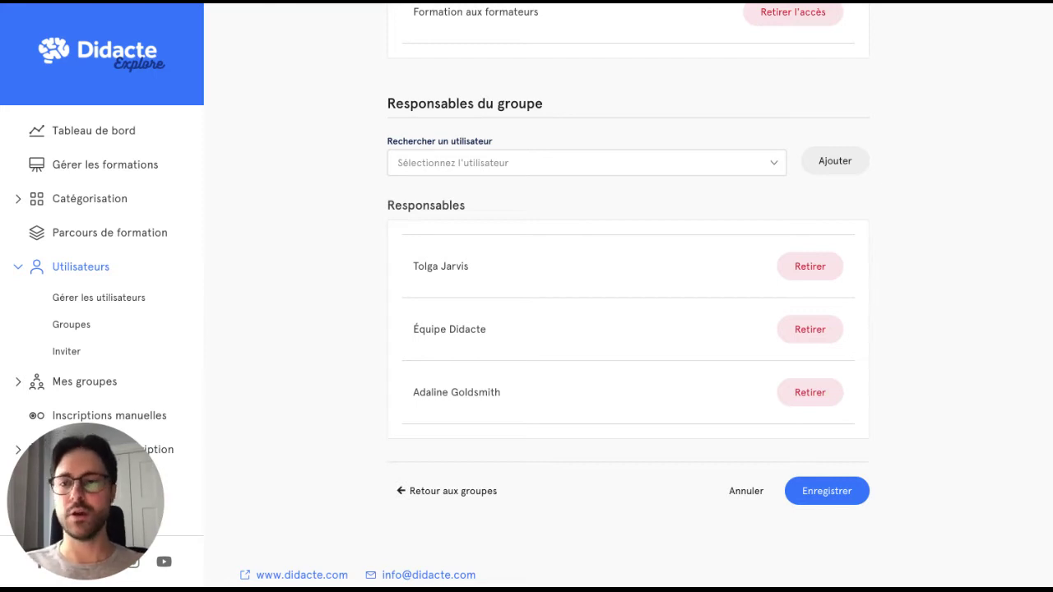
{"action": "scroll", "coordinate": [299, 191], "scroll_direction": "down", "scroll_amount": 1}
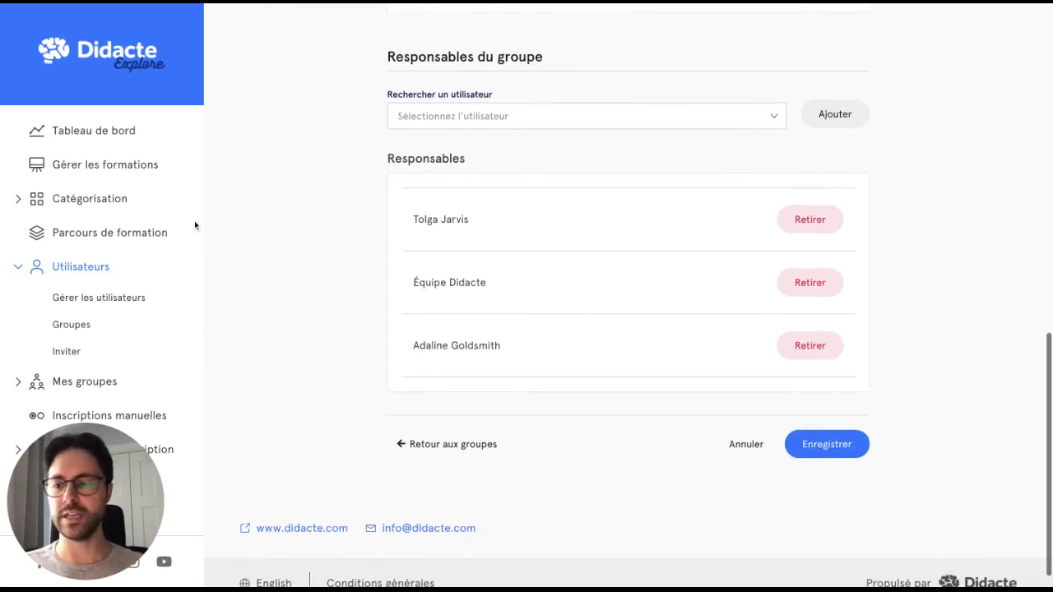
Open the user list of the Marketing group from the groups supervised by the current account.
{"action": "scroll", "coordinate": [99, 263], "scroll_direction": "down", "scroll_amount": 1}
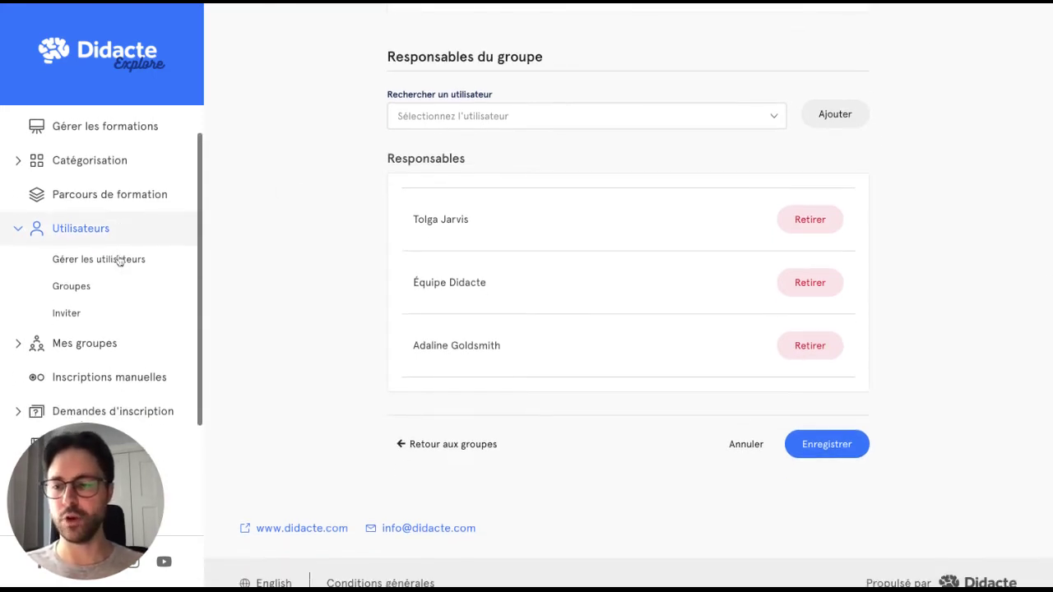
{"action": "left_click", "coordinate": [92, 342]}
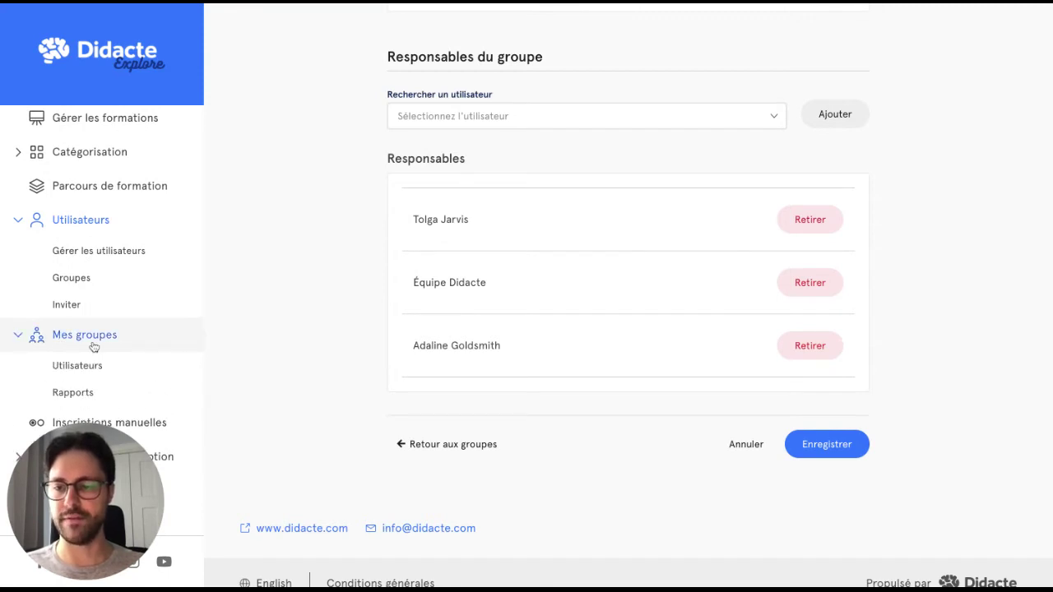
{"action": "left_click", "coordinate": [77, 366]}
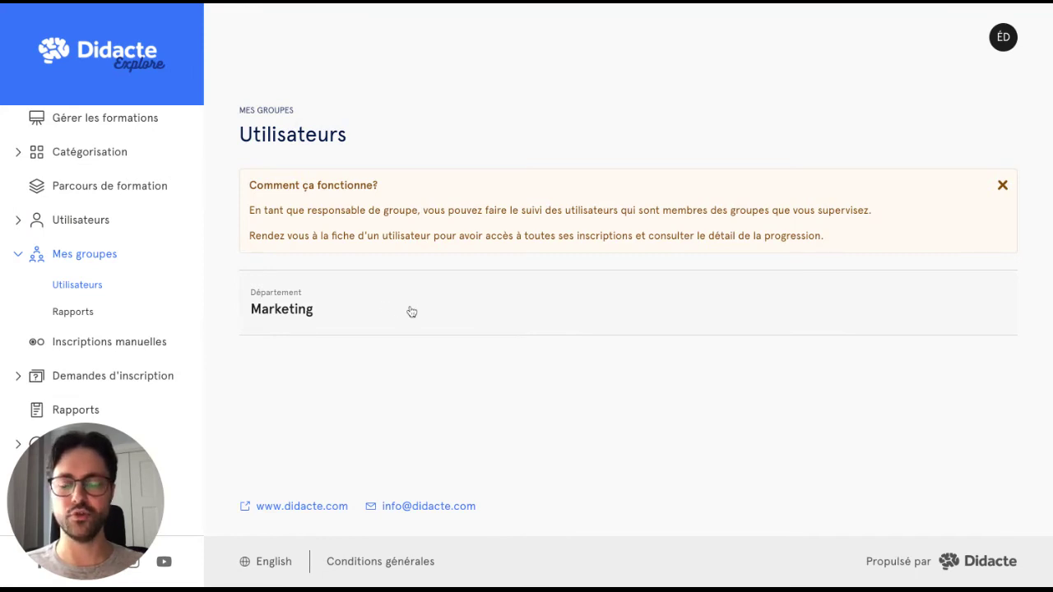
{"action": "left_click", "coordinate": [411, 311]}
{"action": "scroll", "coordinate": [412, 312], "scroll_direction": "down", "scroll_amount": 3}
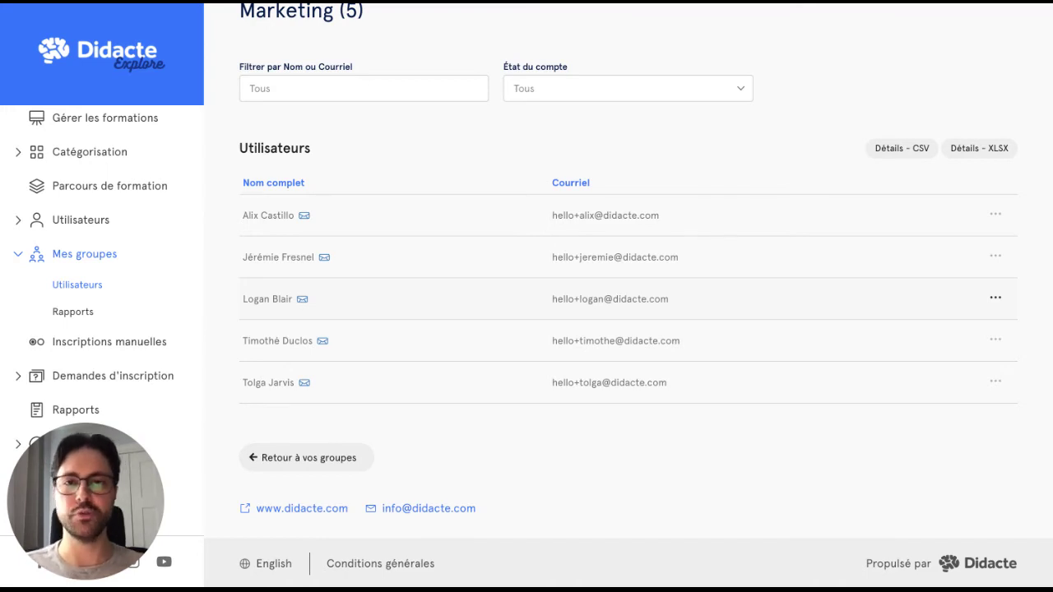
Open the profile of the fourth Marketing member, view the "Apprenez à enseigner!" enrolment, and return to the profile.
{"action": "left_click", "coordinate": [381, 339]}
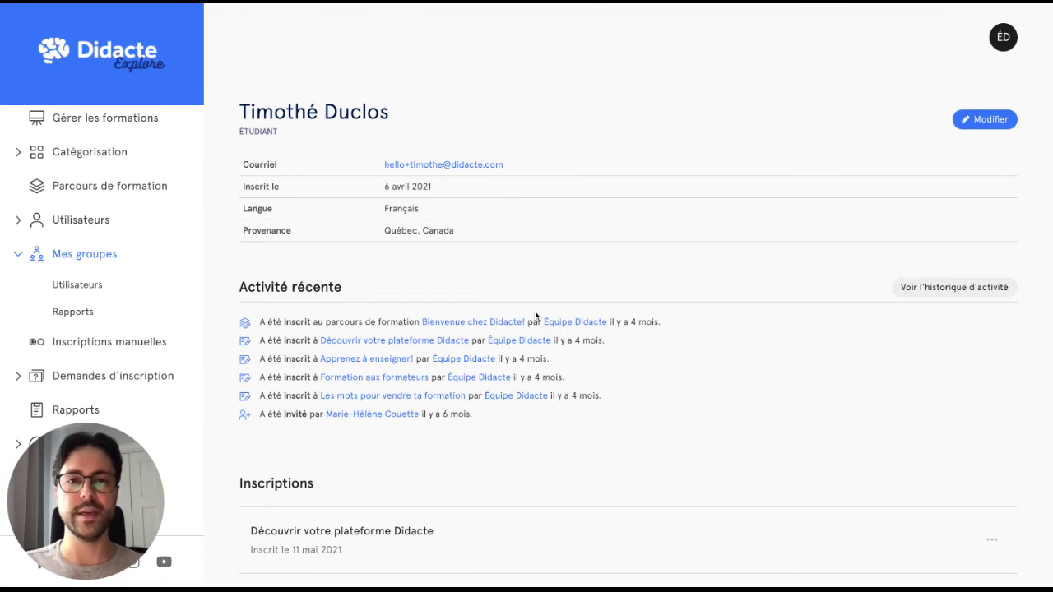
{"action": "scroll", "coordinate": [535, 316], "scroll_direction": "down", "scroll_amount": 1}
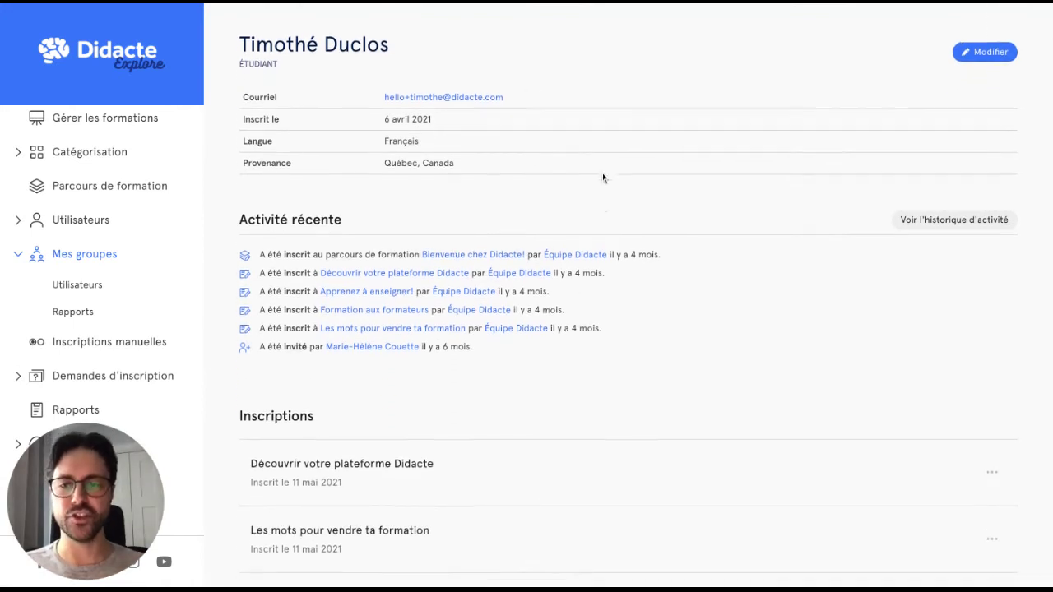
{"action": "scroll", "coordinate": [318, 237], "scroll_direction": "down", "scroll_amount": 3}
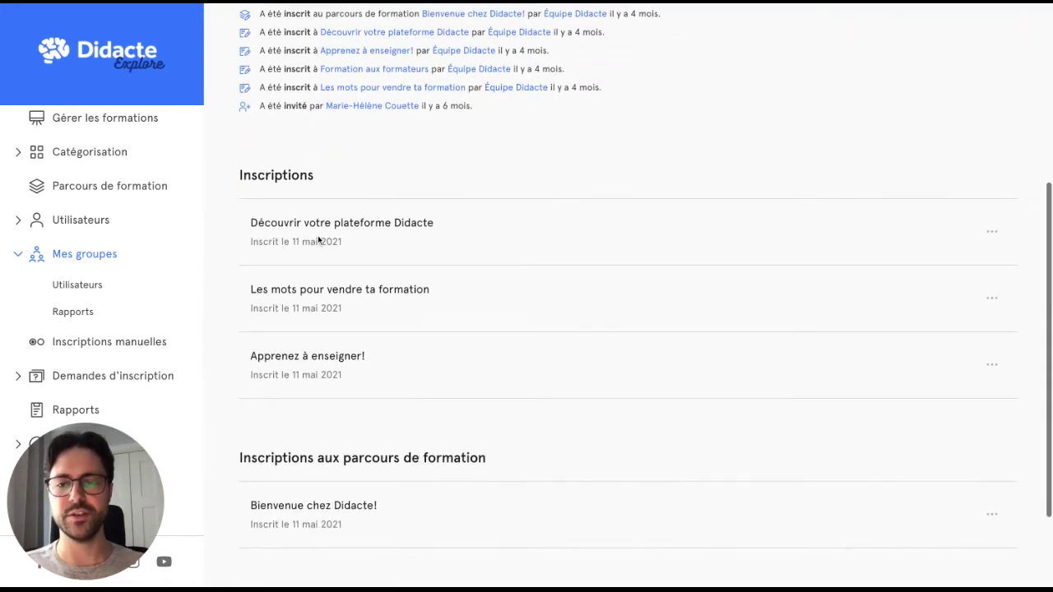
{"action": "left_click", "coordinate": [433, 359]}
{"action": "key", "text": "alt+Left"}
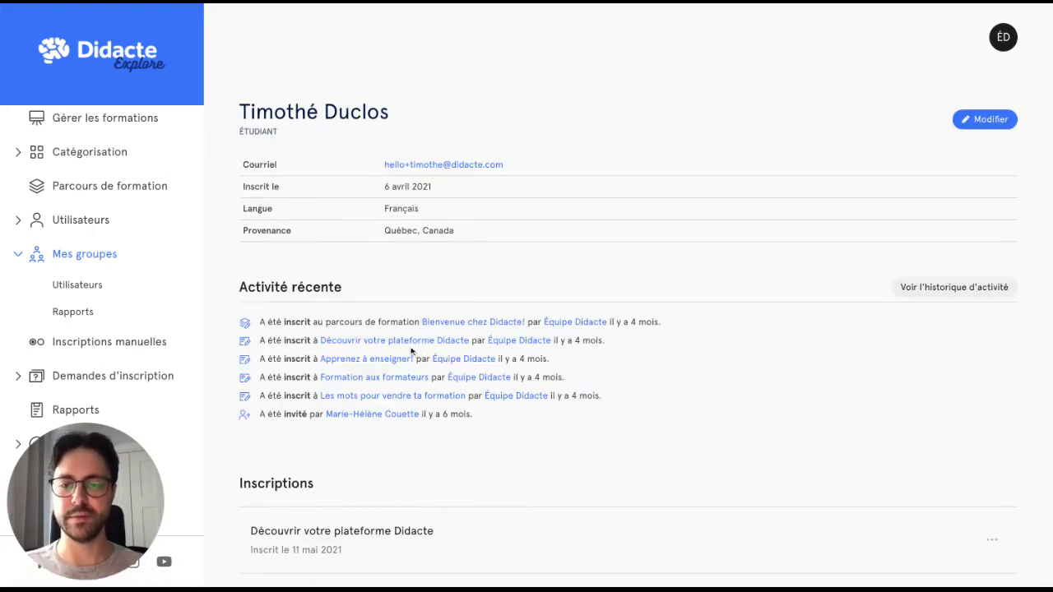
View the member's progress in the "Découvrir votre plateforme Didacte" enrolment and return to the profile.
{"action": "scroll", "coordinate": [423, 357], "scroll_direction": "down", "scroll_amount": 3}
{"action": "left_click", "coordinate": [434, 302]}
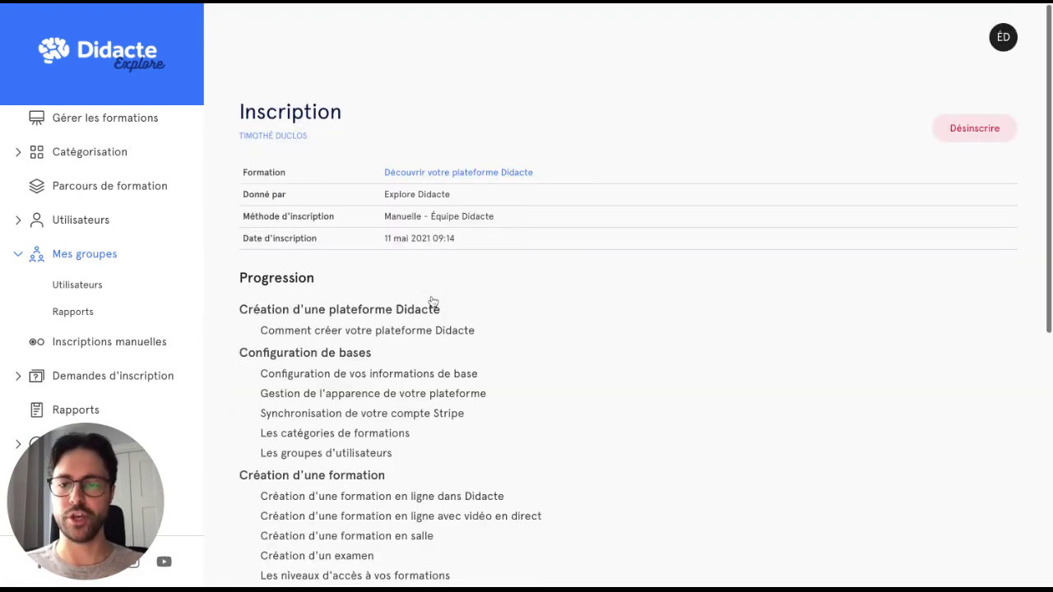
{"action": "scroll", "coordinate": [430, 308], "scroll_direction": "down", "scroll_amount": 2}
{"action": "scroll", "coordinate": [430, 308], "scroll_direction": "up", "scroll_amount": 2}
{"action": "key", "text": "alt+Left"}
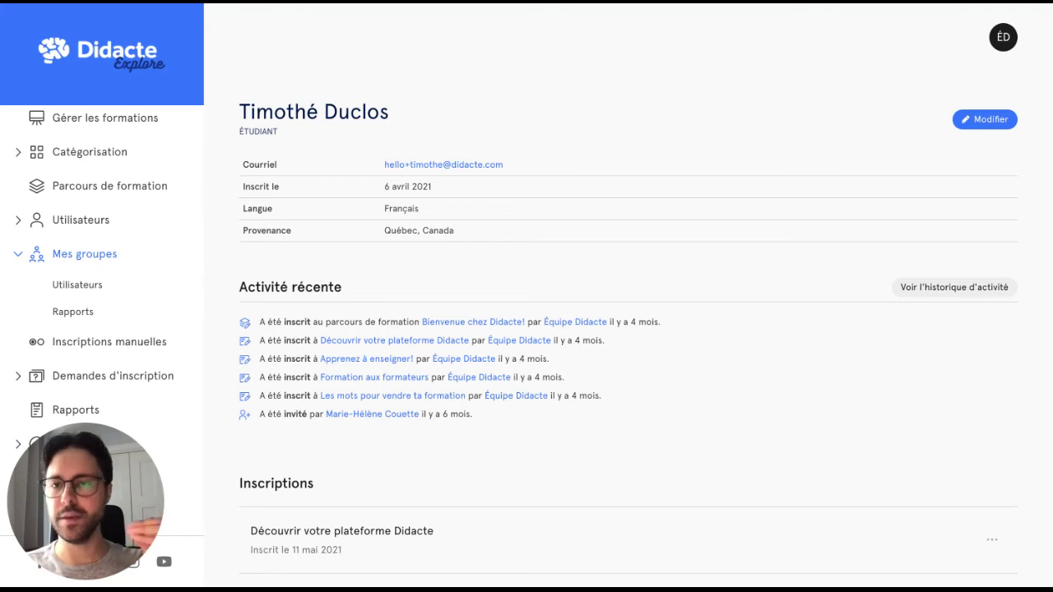
Open the enrolment reports available for the supervised groups.
{"action": "left_click", "coordinate": [87, 311]}
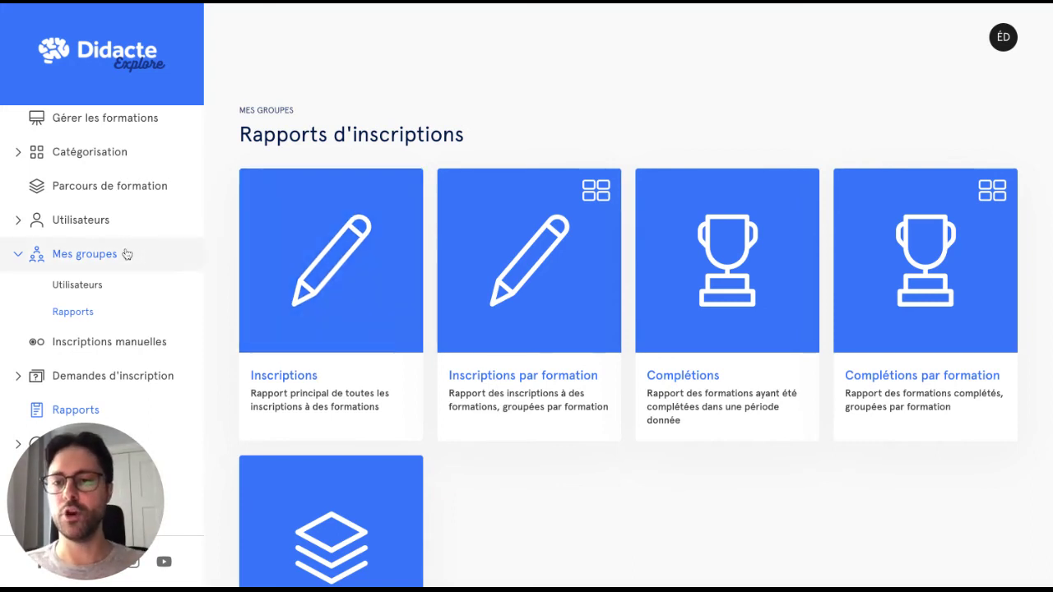
{"action": "scroll", "coordinate": [127, 252], "scroll_direction": "up", "scroll_amount": 1}
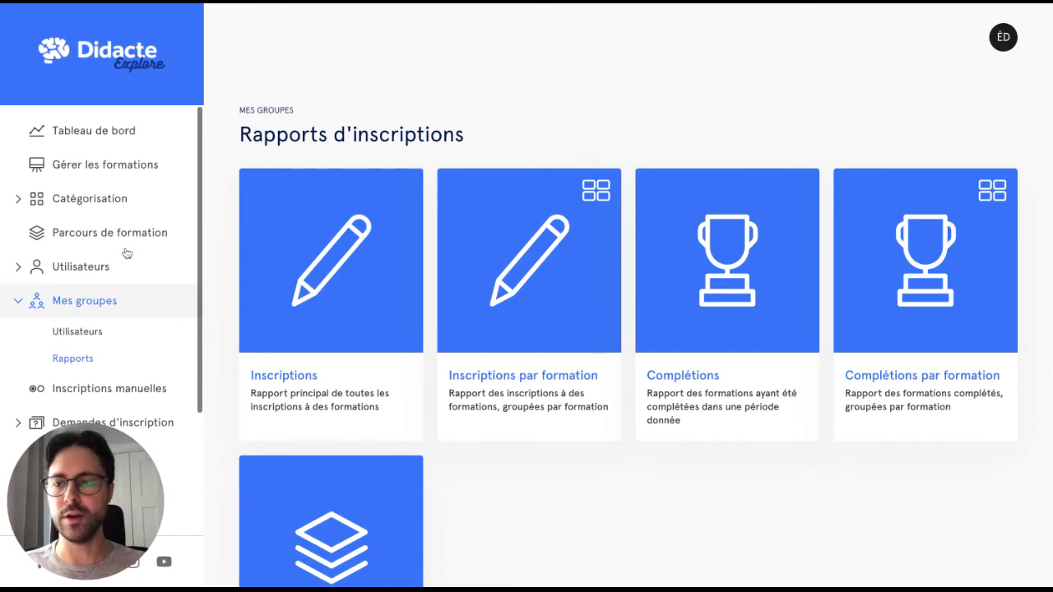
Return to the home page, open the "Bienvenue chez Didacte!" learning path and examine its progress, steps and courses.
{"action": "left_click", "coordinate": [124, 76]}
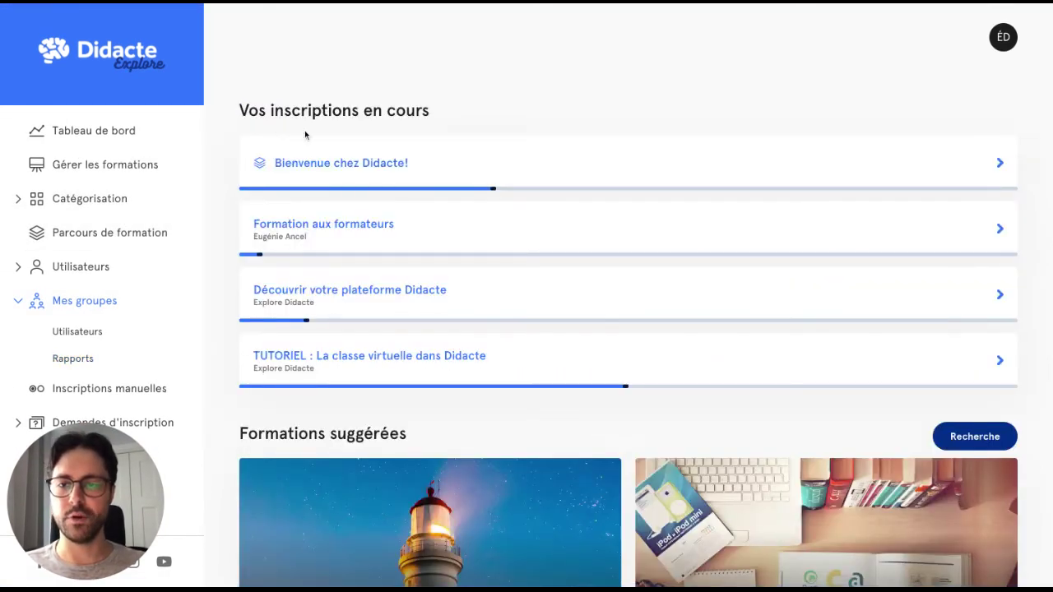
{"action": "left_click", "coordinate": [469, 165]}
{"action": "scroll", "coordinate": [469, 165], "scroll_direction": "down", "scroll_amount": 1}
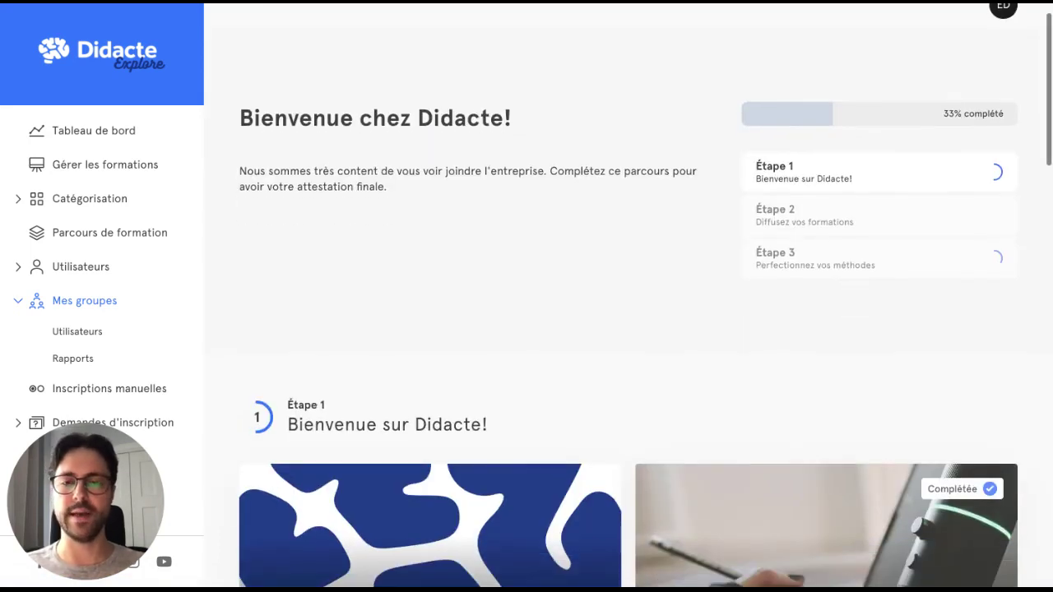
{"action": "scroll", "coordinate": [629, 296], "scroll_direction": "up", "scroll_amount": 1}
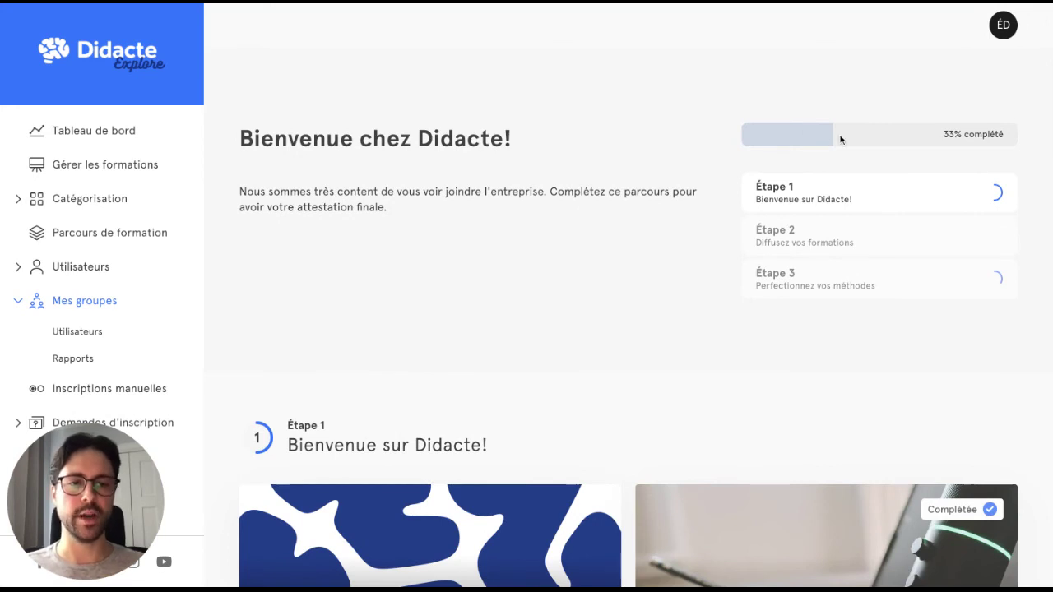
{"action": "scroll", "coordinate": [839, 140], "scroll_direction": "down", "scroll_amount": 1}
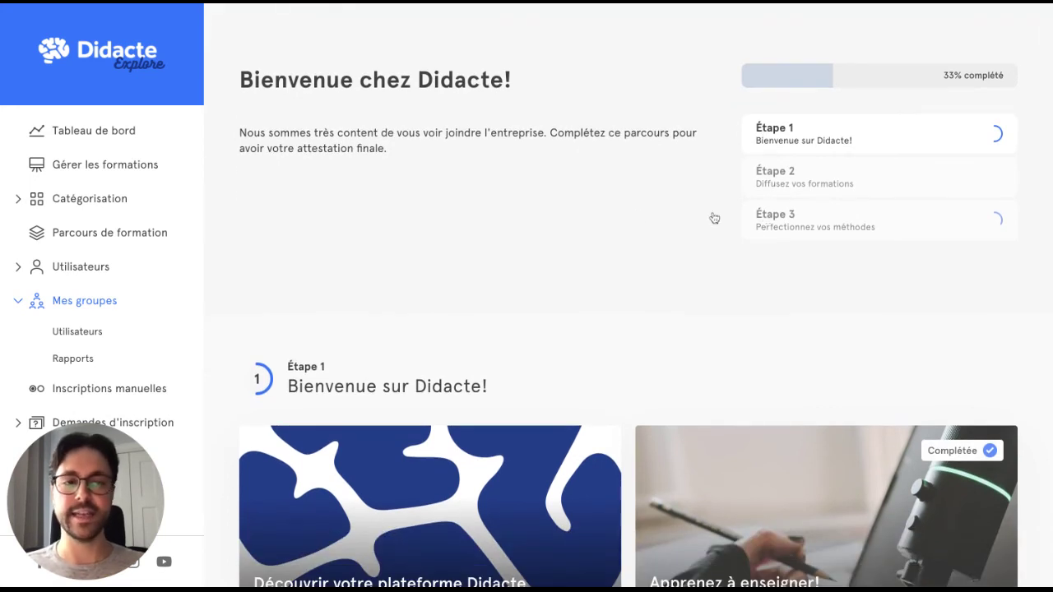
{"action": "scroll", "coordinate": [658, 217], "scroll_direction": "down", "scroll_amount": 1}
{"action": "scroll", "coordinate": [615, 216], "scroll_direction": "down", "scroll_amount": 3}
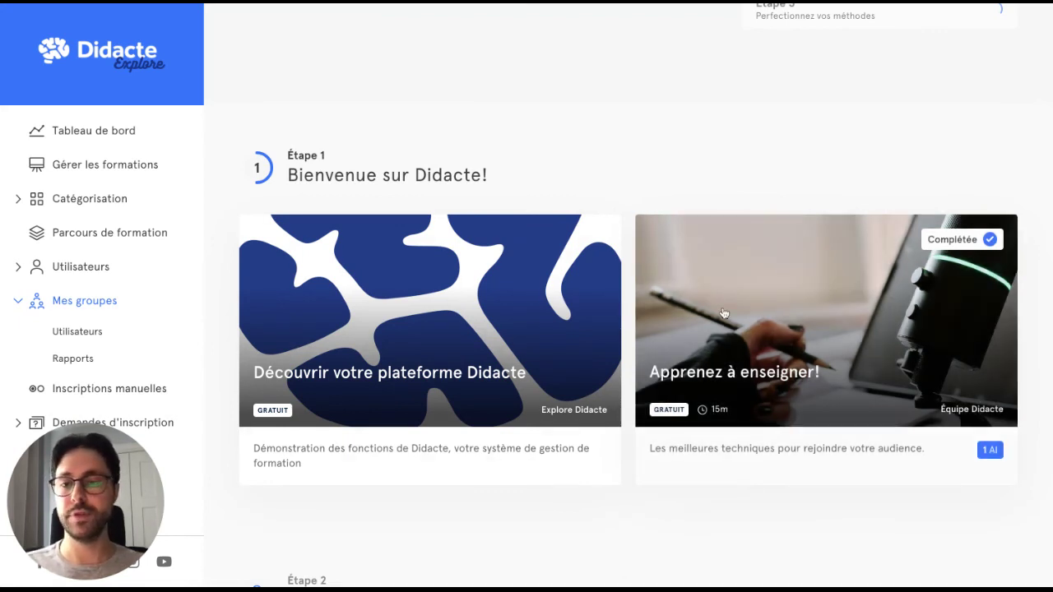
{"action": "scroll", "coordinate": [723, 314], "scroll_direction": "down", "scroll_amount": 2}
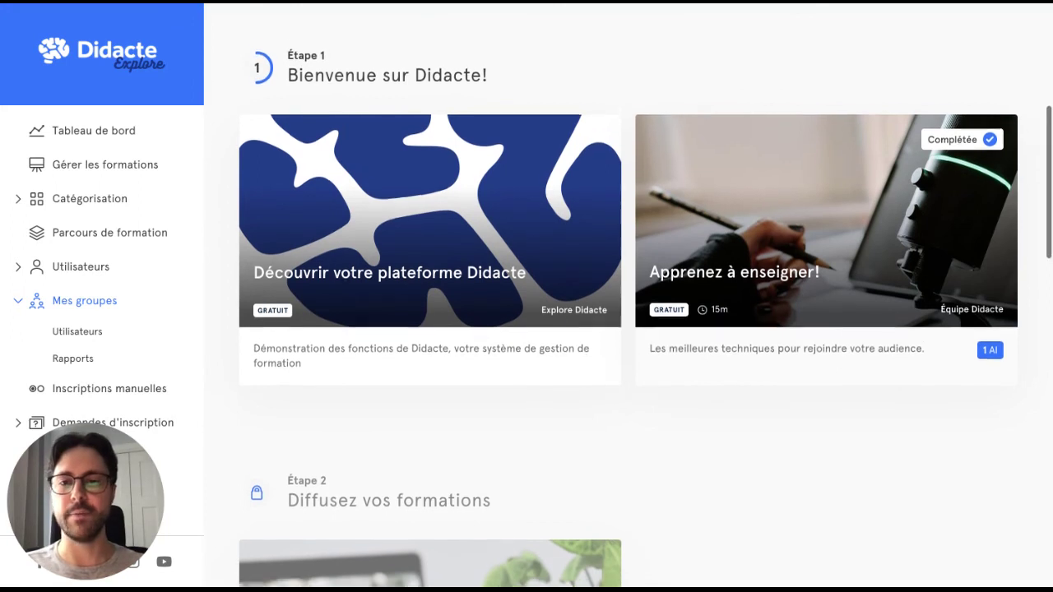
{"action": "scroll", "coordinate": [723, 313], "scroll_direction": "down", "scroll_amount": 1}
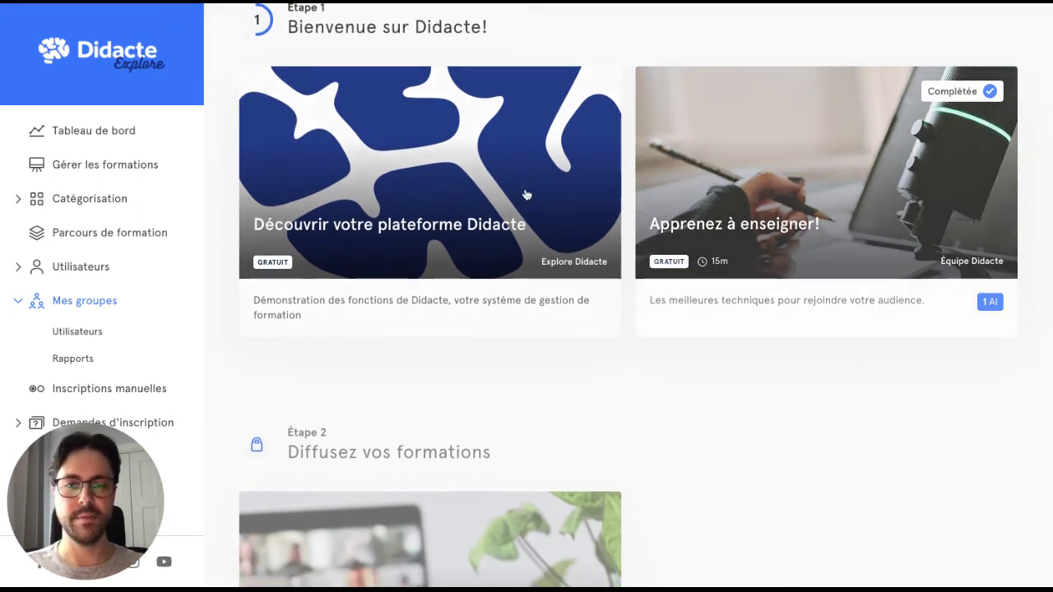
{"action": "scroll", "coordinate": [422, 233], "scroll_direction": "down", "scroll_amount": 2}
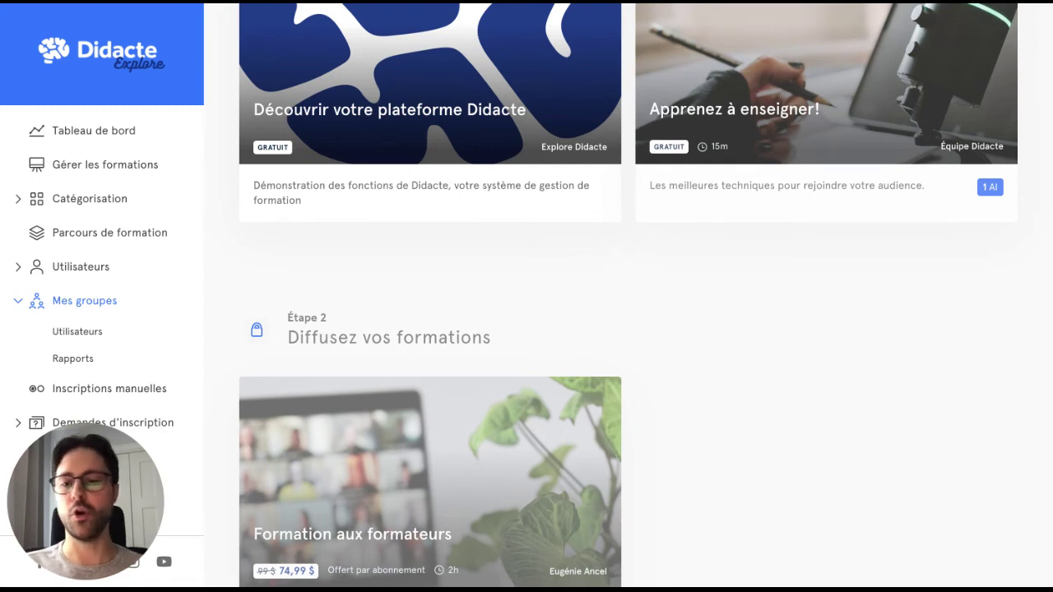
{"action": "scroll", "coordinate": [564, 308], "scroll_direction": "down", "scroll_amount": 1}
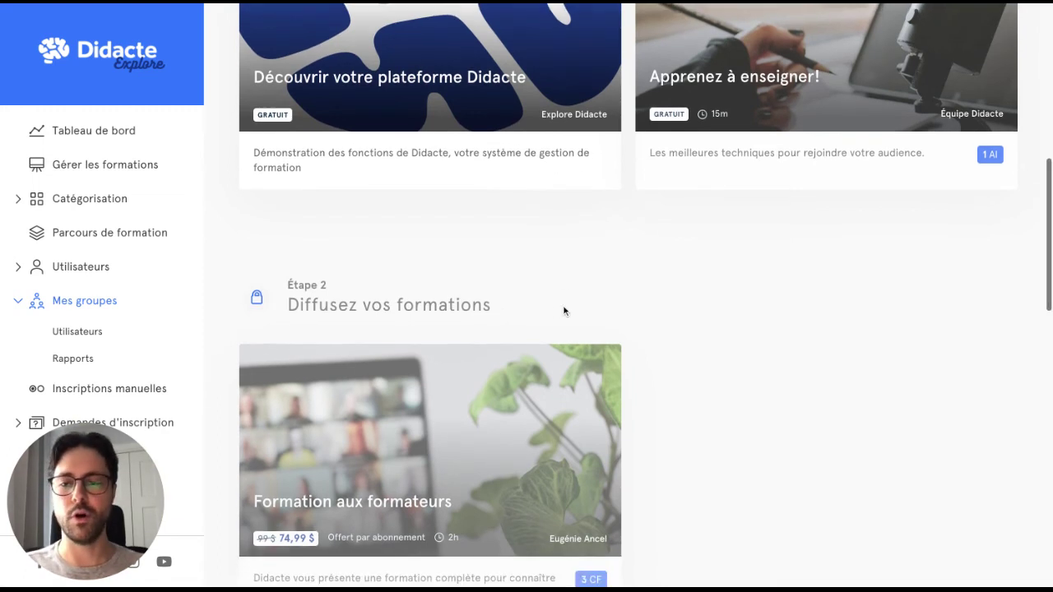